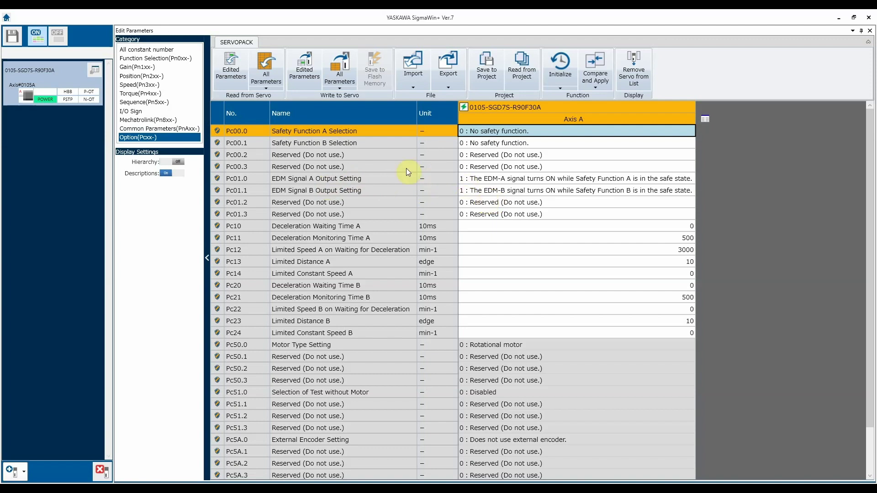
- Set Pc00.0 Safety Function A Selection to 4: Safely Limited Speed with Delay Function
click(675, 131)
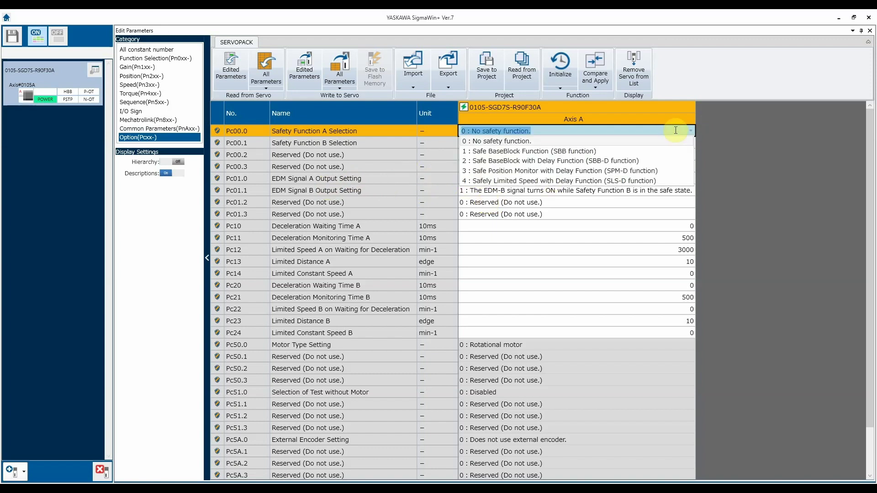
click(540, 182)
click(567, 227)
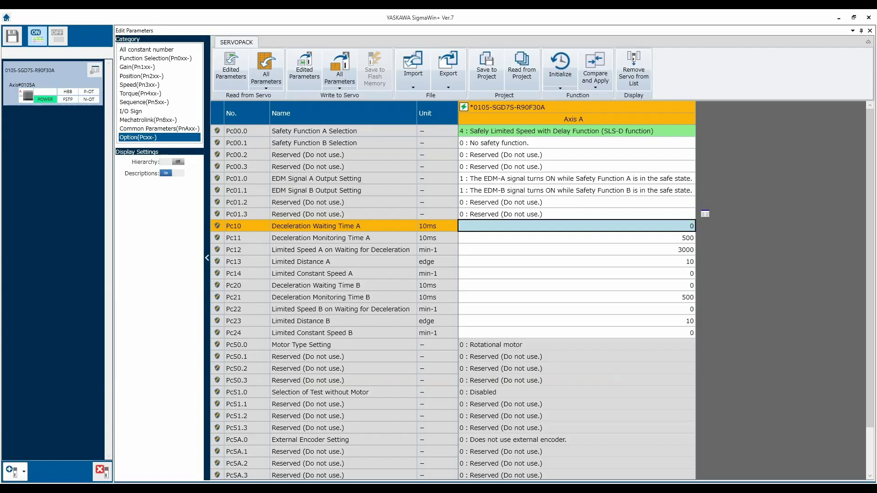
- Enter 100 as Deceleration Waiting Time A (Pc10)
click(643, 250)
text(100)
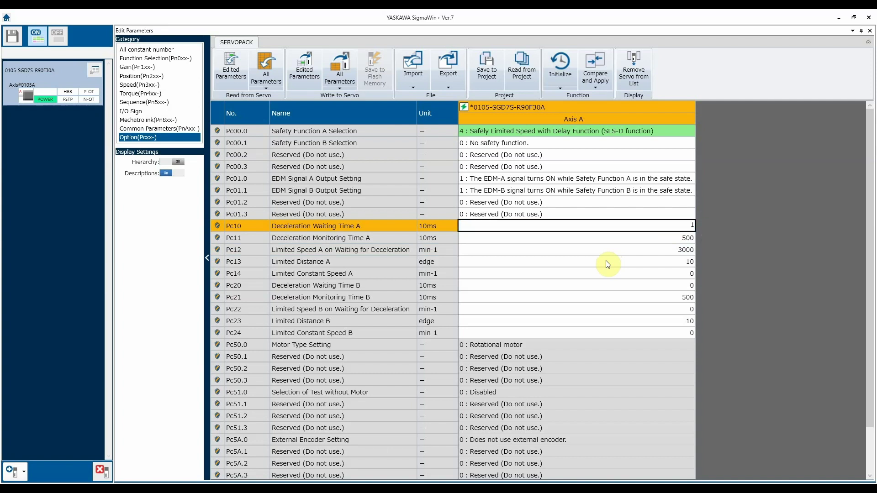
key(Return)
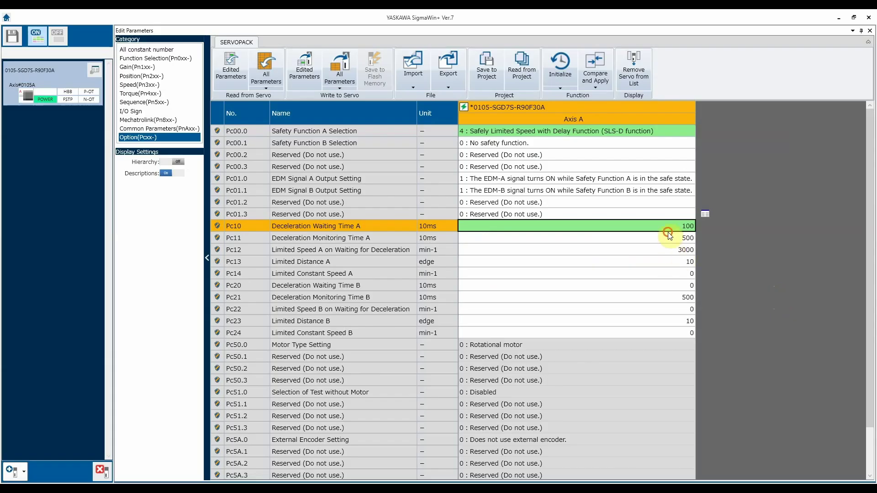
click(668, 235)
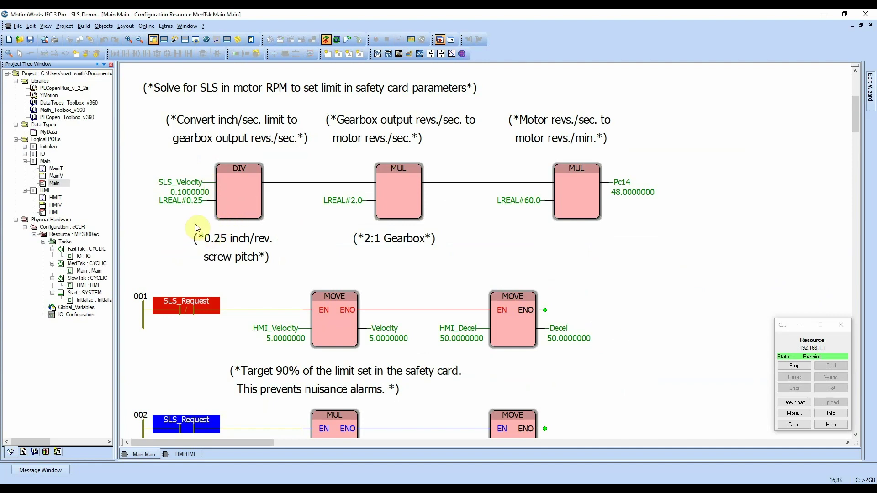
- Inspect SLS_Velocity and the calculated Pc14 result of 48 in MotionWorks, then return to SigmaWin+
click(185, 184)
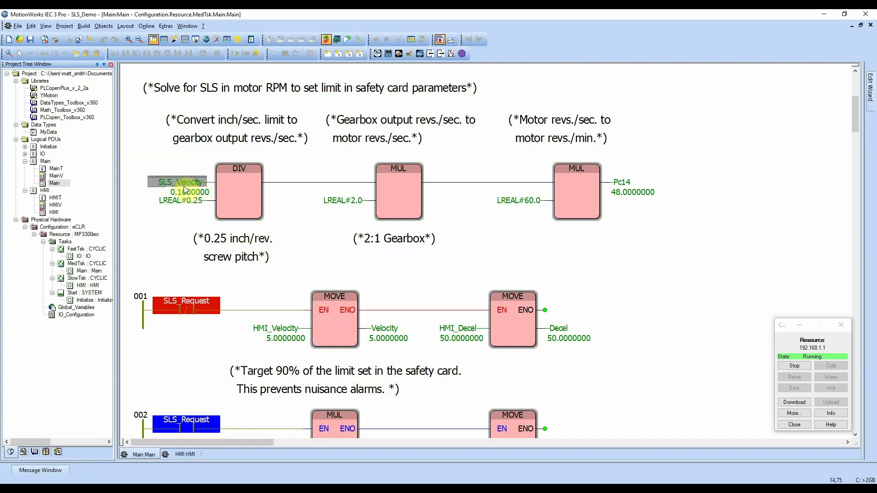
mouse_move(185, 191)
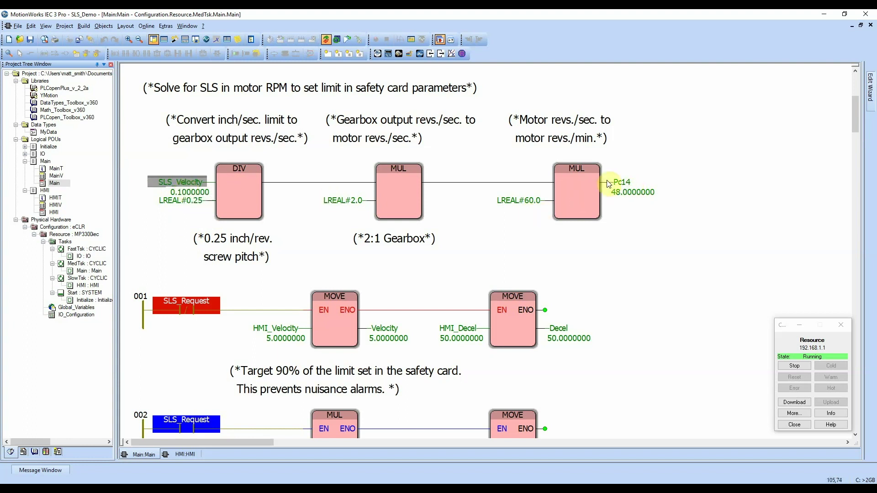
click(632, 191)
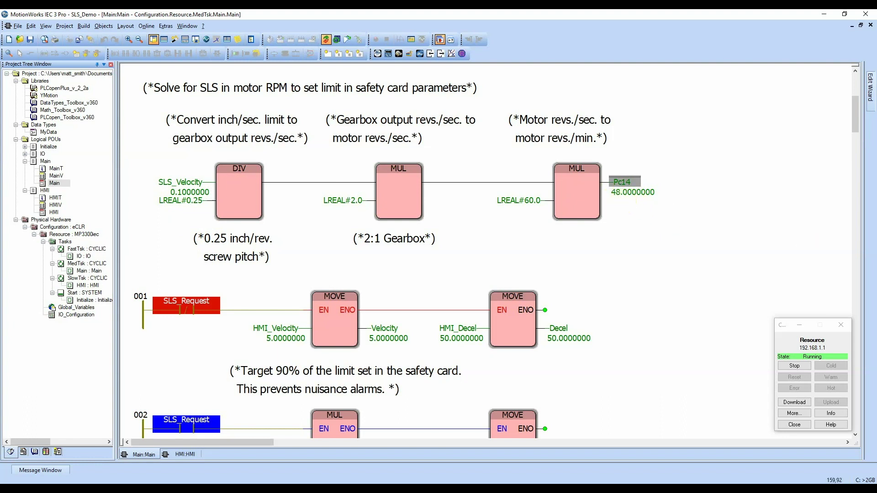
key(alt+Tab)
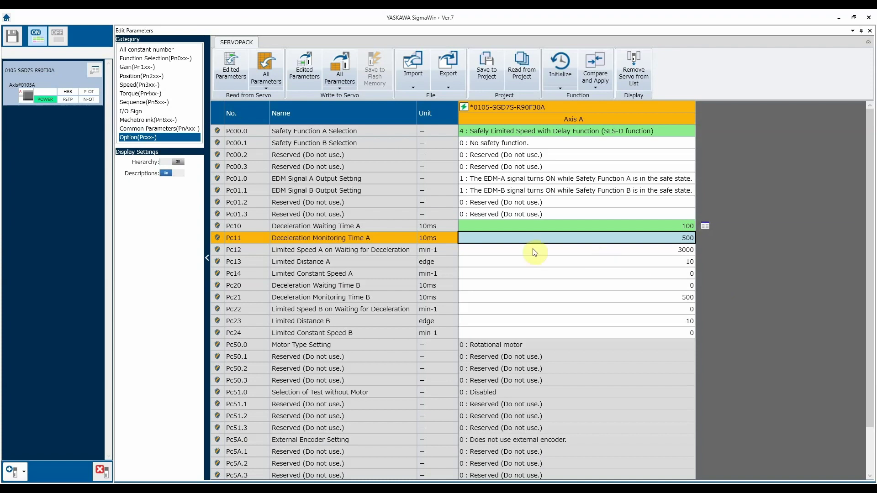
- Enter 48 min-1 as Limited Constant Speed A (Pc14)
click(492, 272)
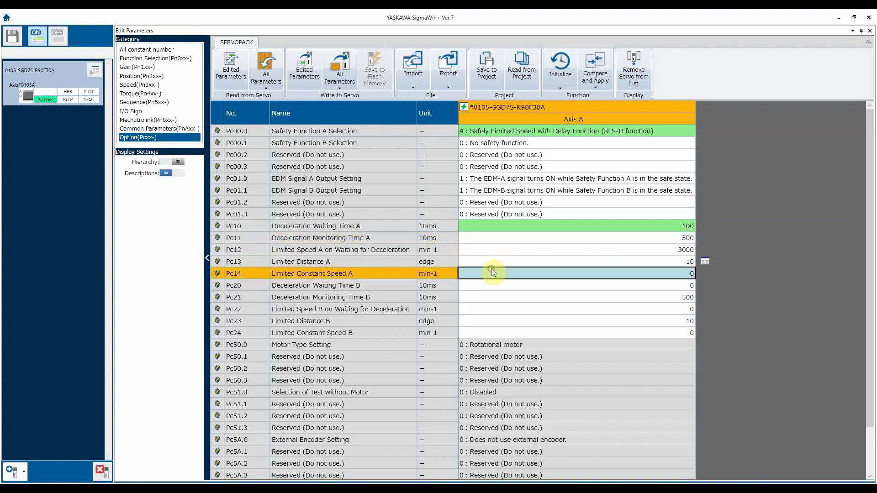
click(670, 277)
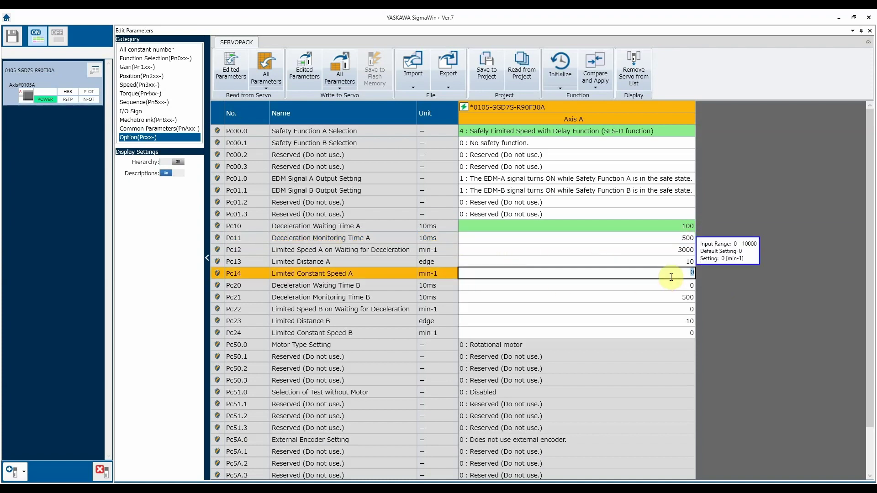
text(48)
key(Return)
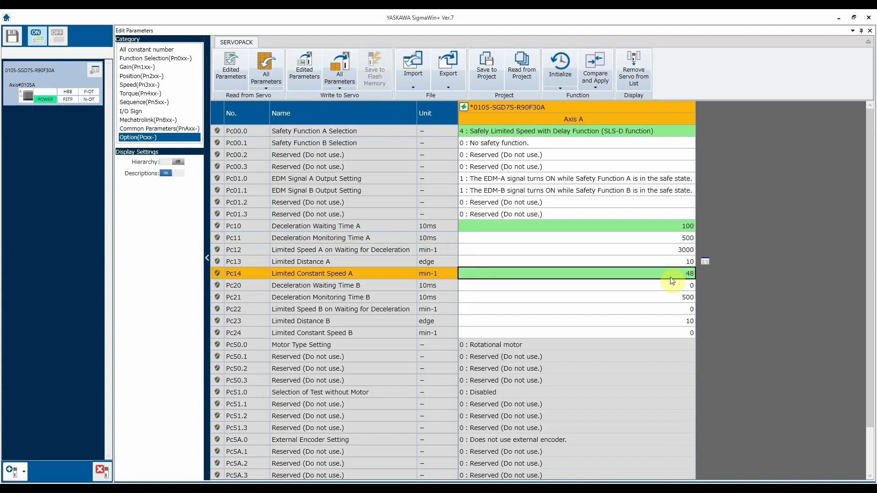
click(608, 229)
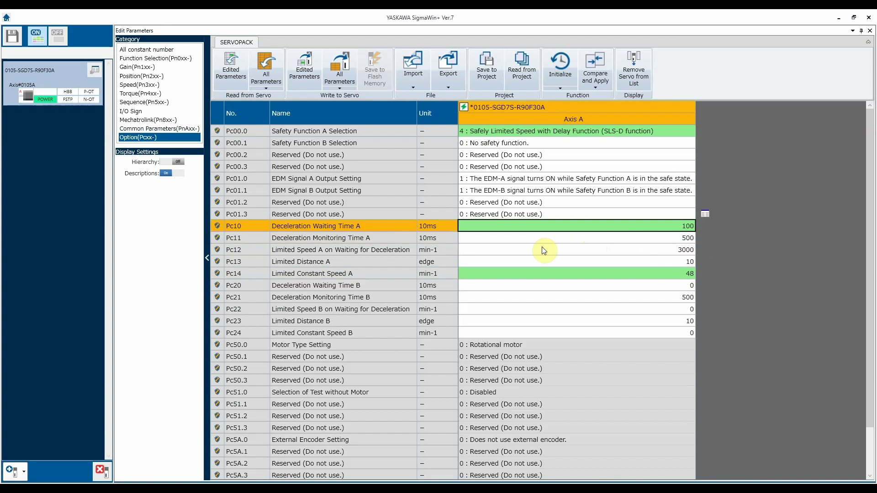
click(304, 72)
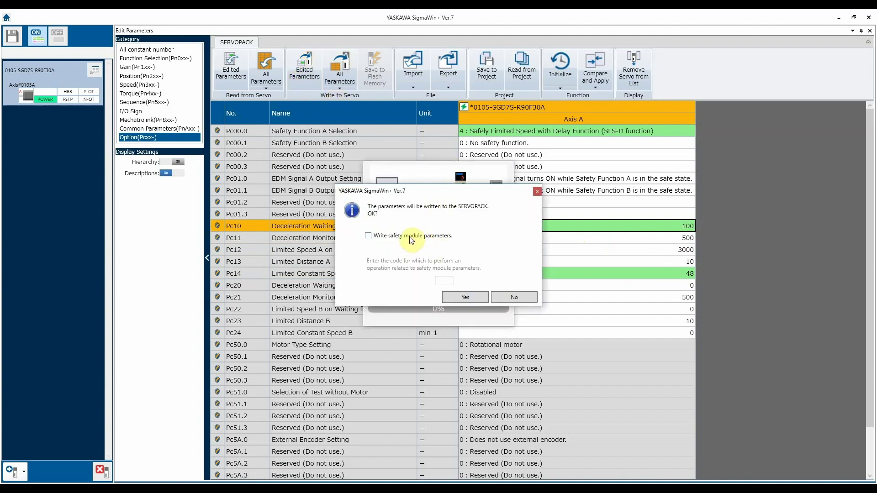
- Write the edited parameters including the safety module parameters, entering the safety module code
click(411, 239)
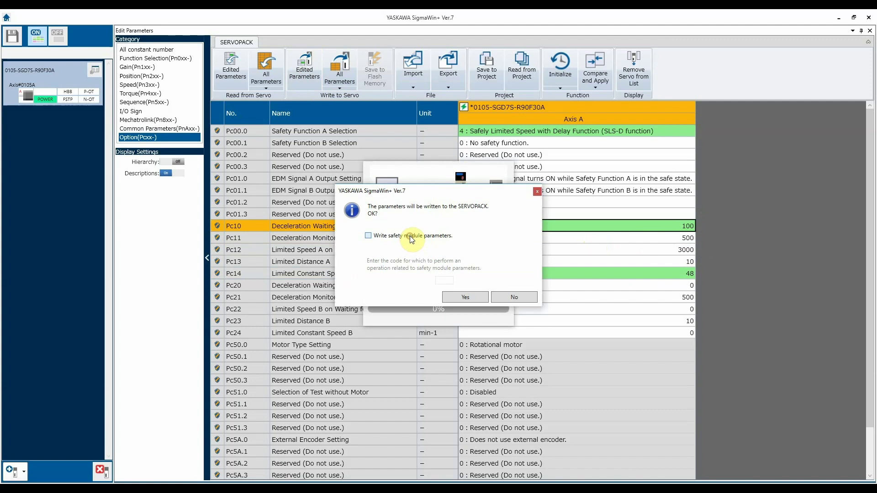
click(445, 282)
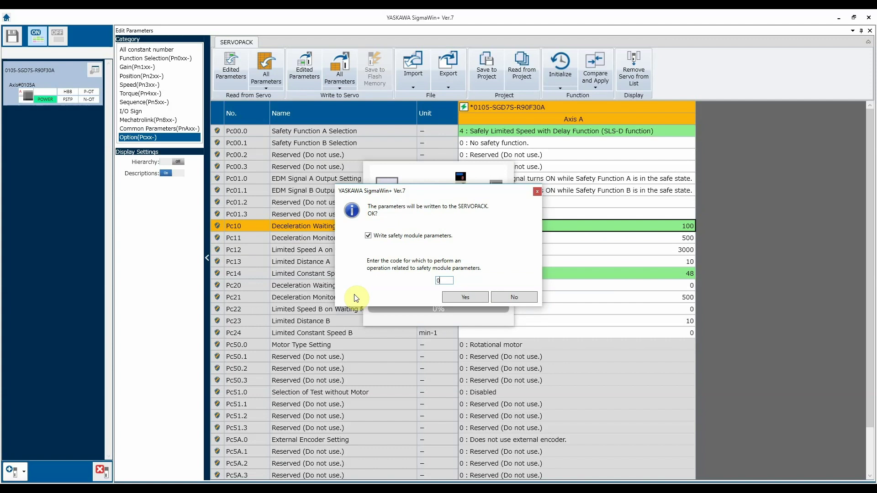
text(0000)
click(465, 297)
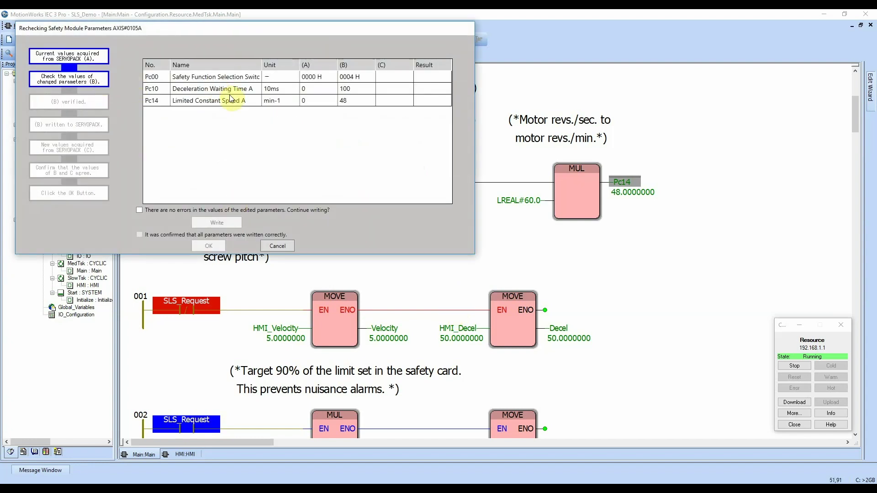
- Recheck Pc00 0004H, Pc10 100 and Pc14 48, confirm they were written correctly, and acknowledge the power-cycle notice
drag(152, 27, 270, 84)
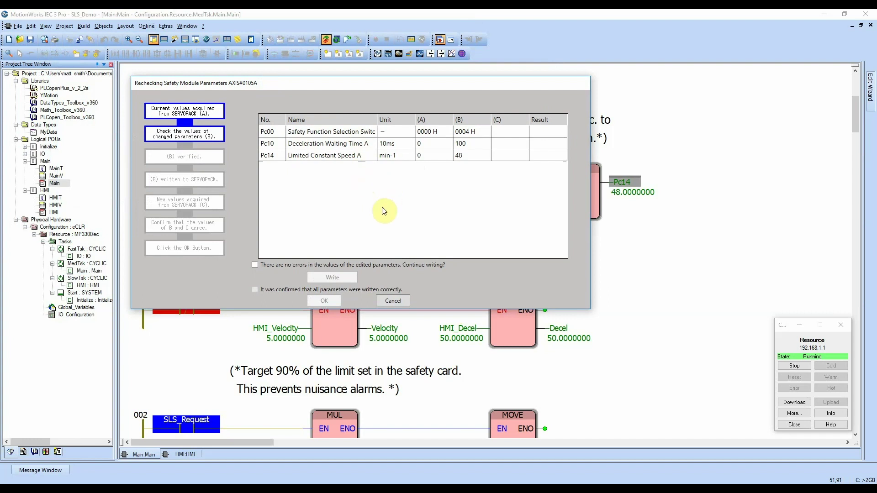
click(261, 265)
click(344, 279)
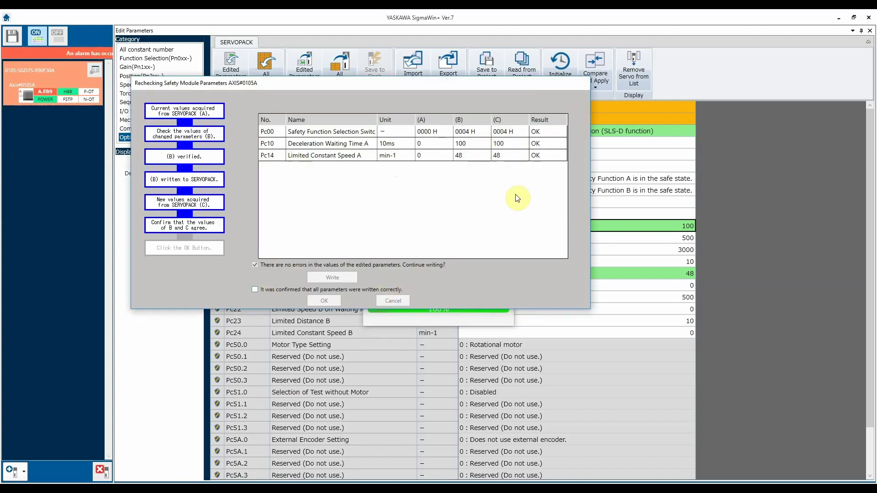
click(255, 291)
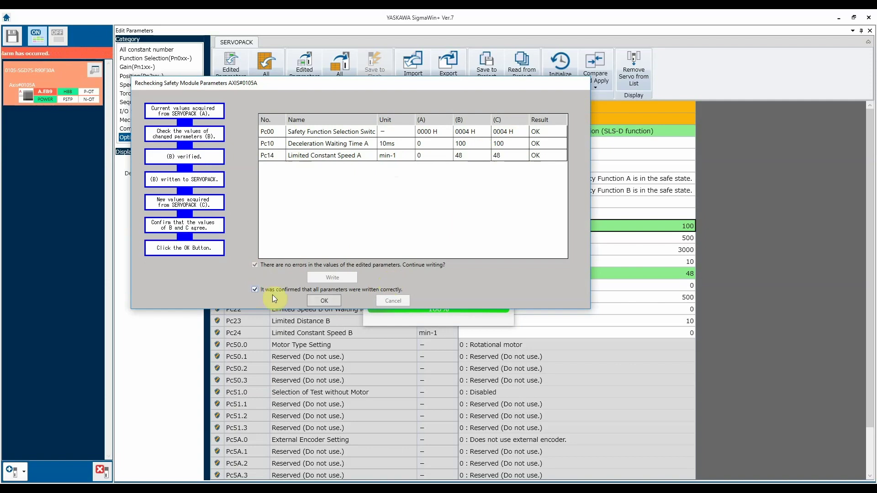
click(321, 302)
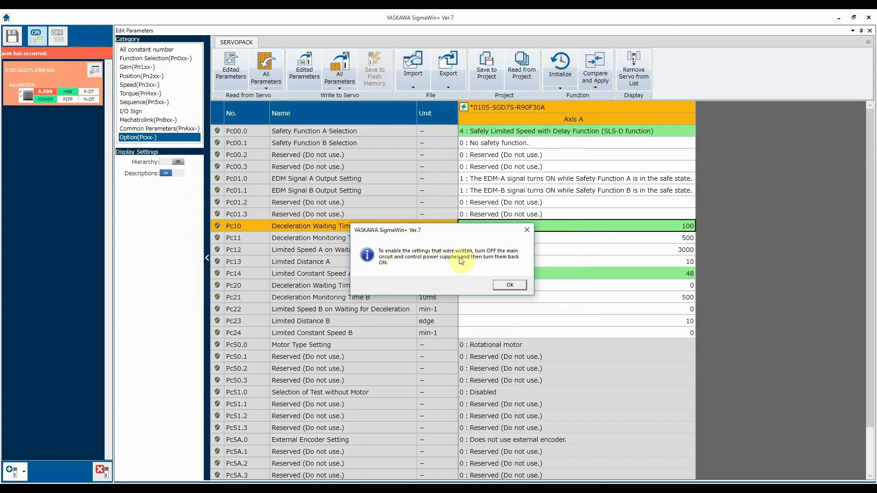
click(512, 286)
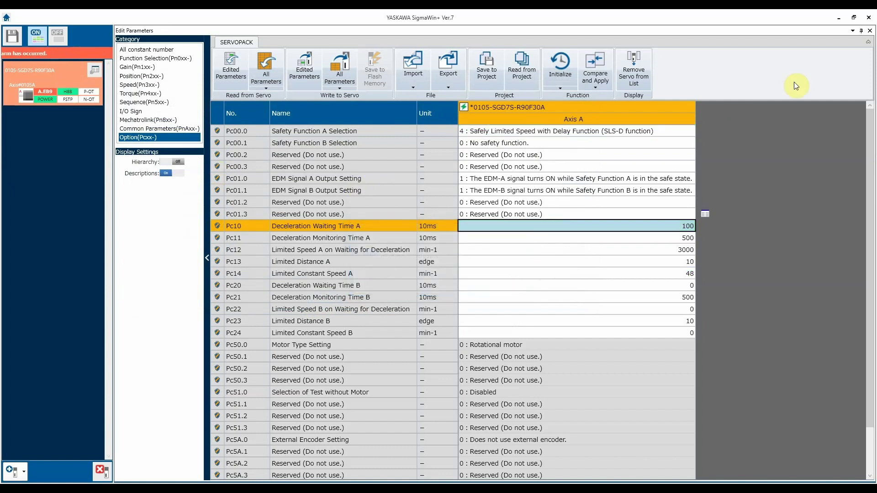
- Close Edit Parameters without saving to a project file and bring up the drive's Menu
click(870, 30)
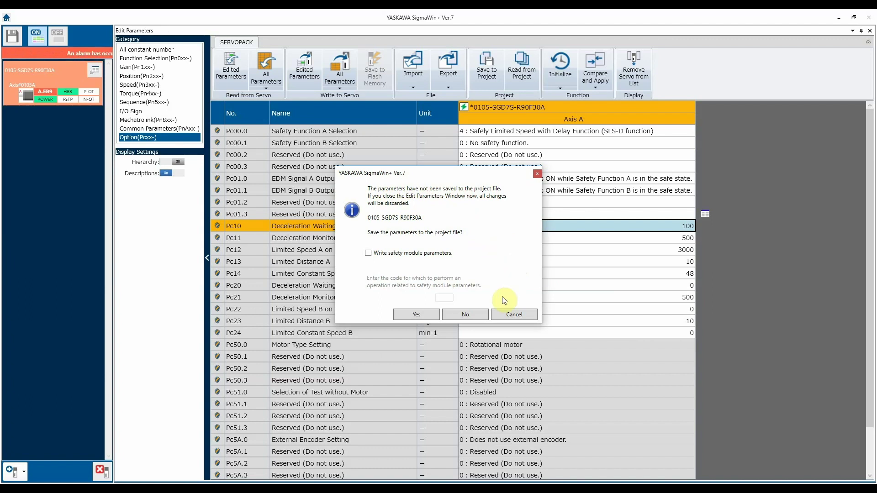
click(478, 316)
click(94, 69)
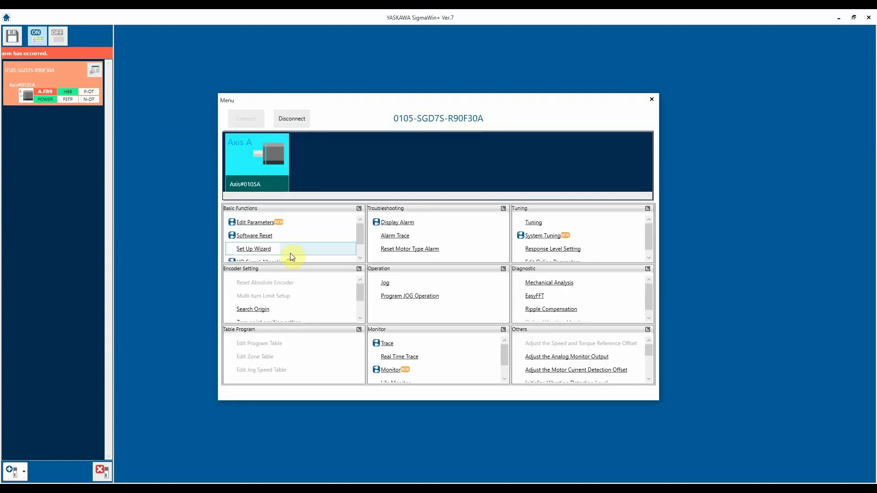
- Run a Software Reset on the servo drive and acknowledge its completion
click(259, 238)
click(399, 303)
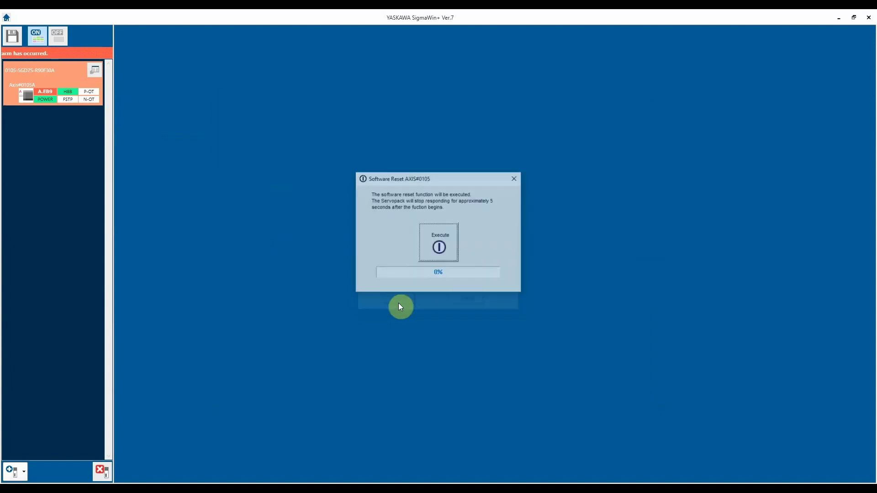
click(435, 238)
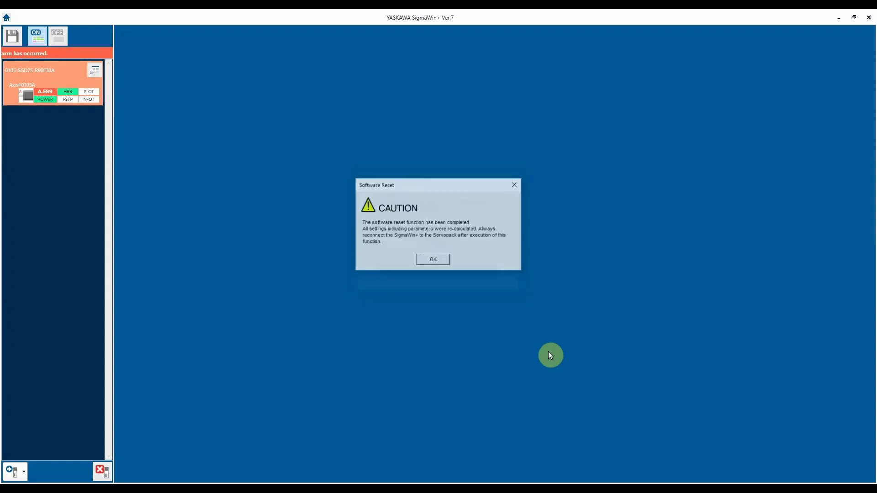
click(443, 260)
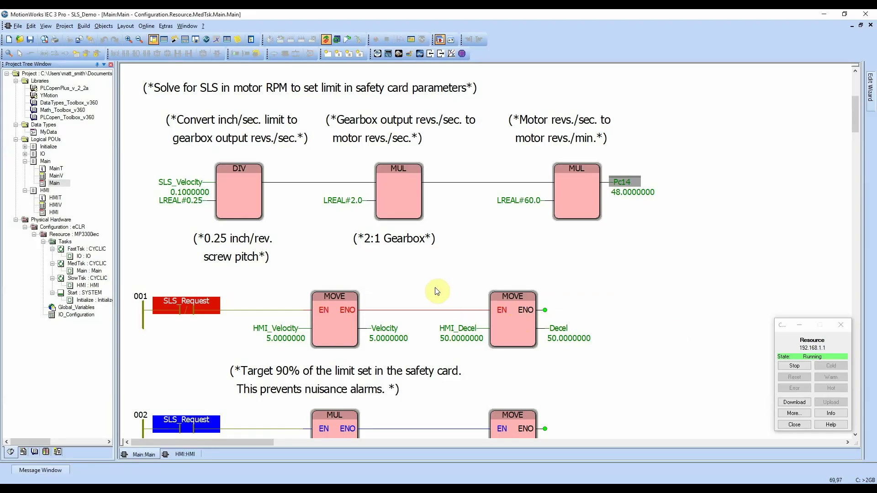
scroll(437, 291, up, 5)
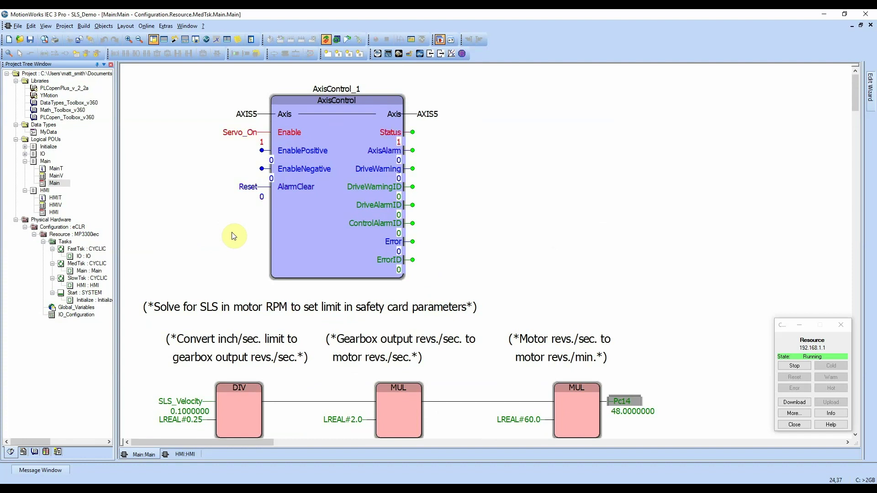
scroll(345, 222, down, 10)
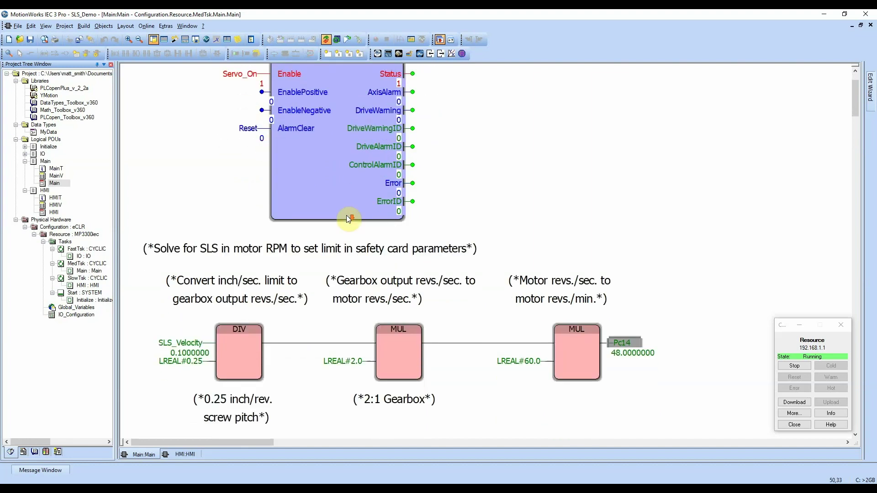
scroll(347, 219, down, 3)
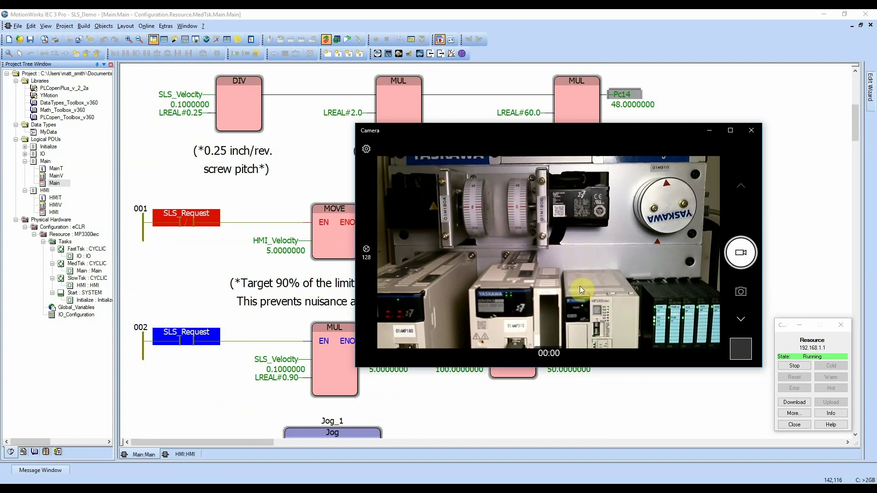
- Bring the MotionWorks ladder in front of the camera view and scroll to rung 002 with SLS_Request active
mouse_move(177, 331)
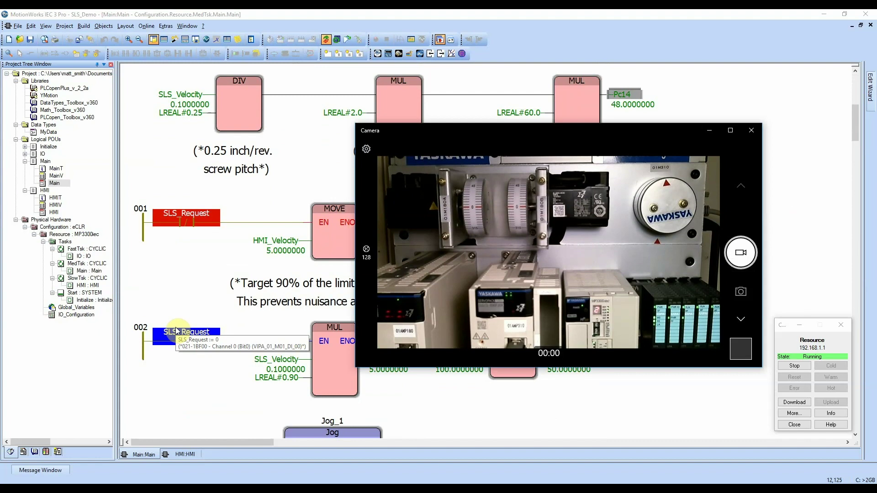
click(183, 343)
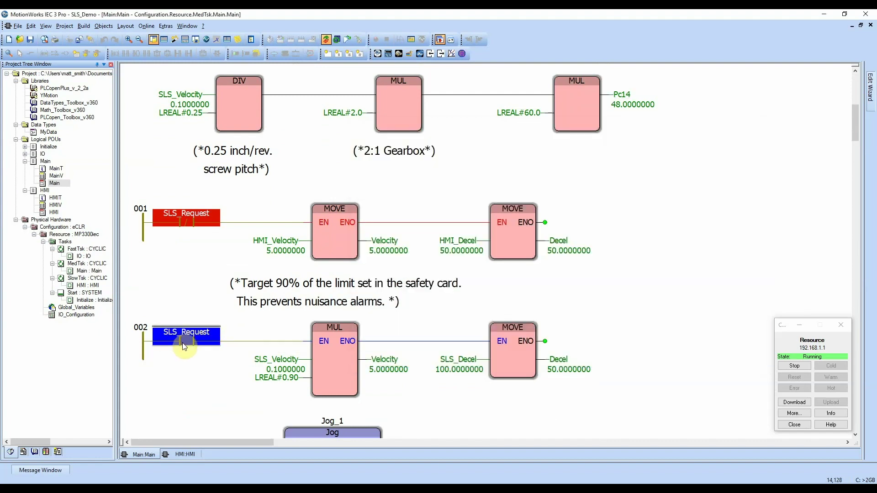
mouse_move(184, 348)
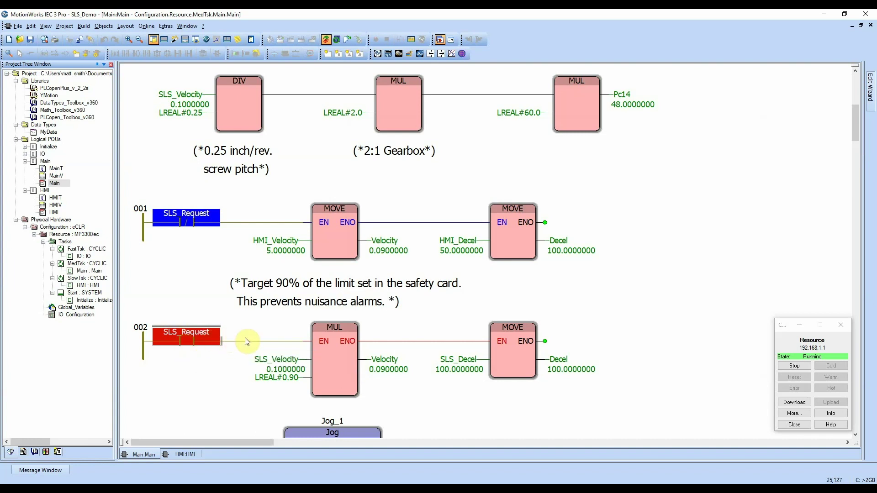
scroll(256, 345, down, 1)
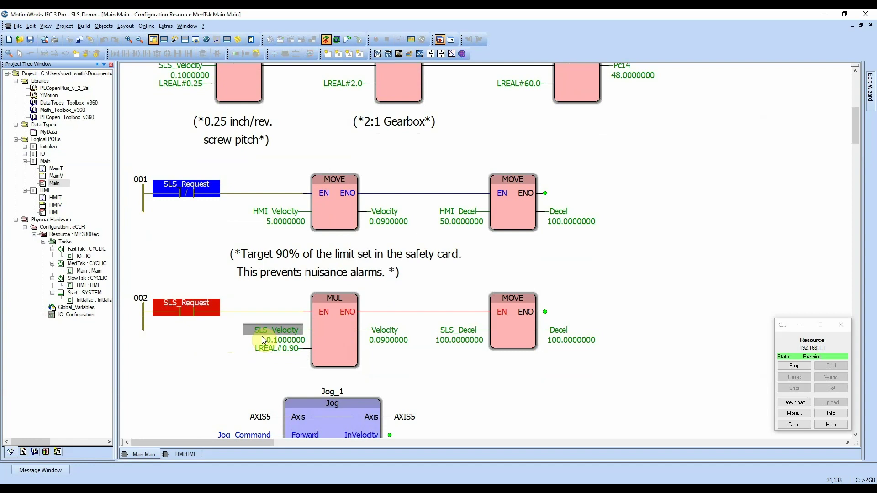
scroll(264, 340, down, 3)
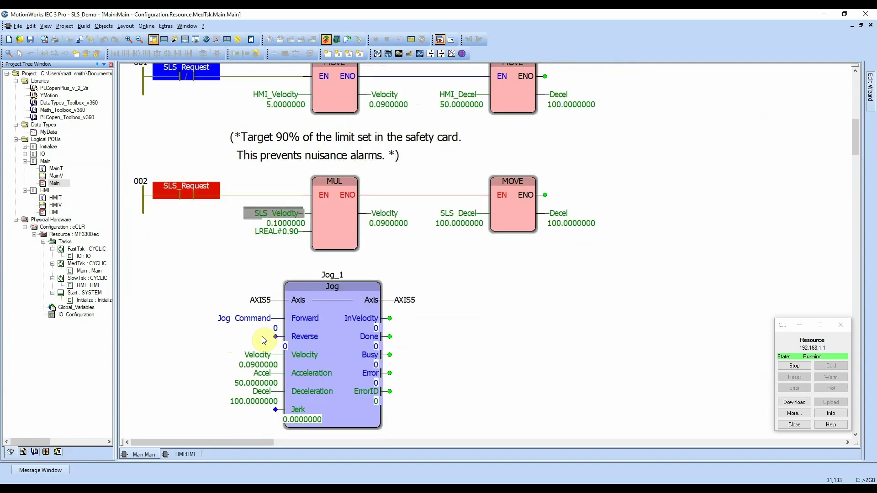